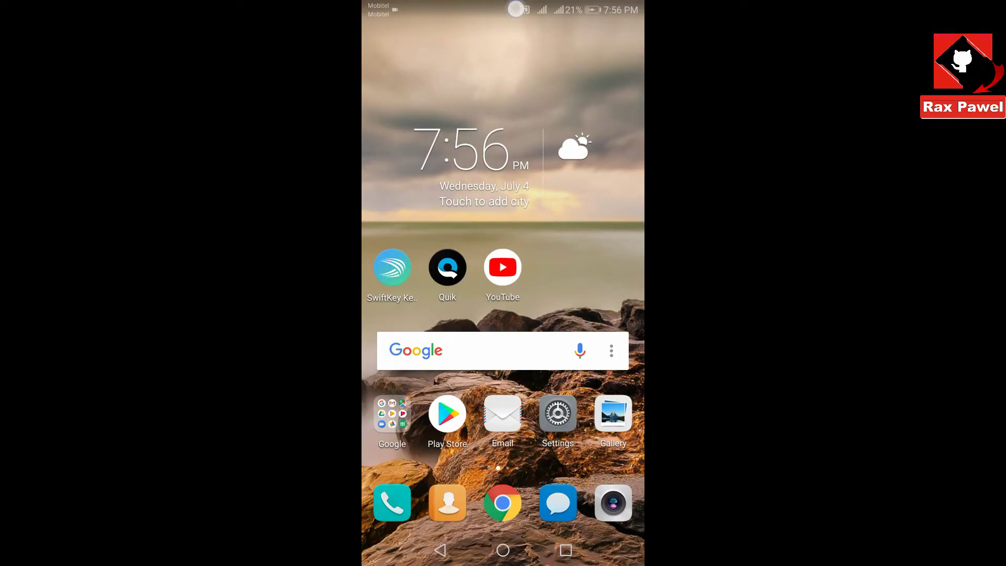
Step: Turn on Wi-Fi from the notification shade and close the shade again
left_click(393, 66)
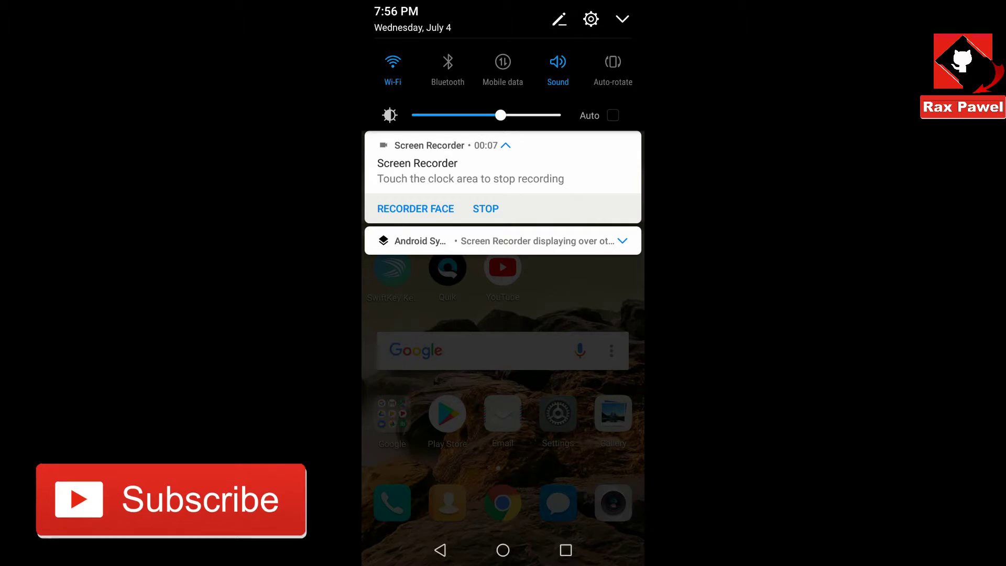
left_click_drag(537, 440, 563, 314)
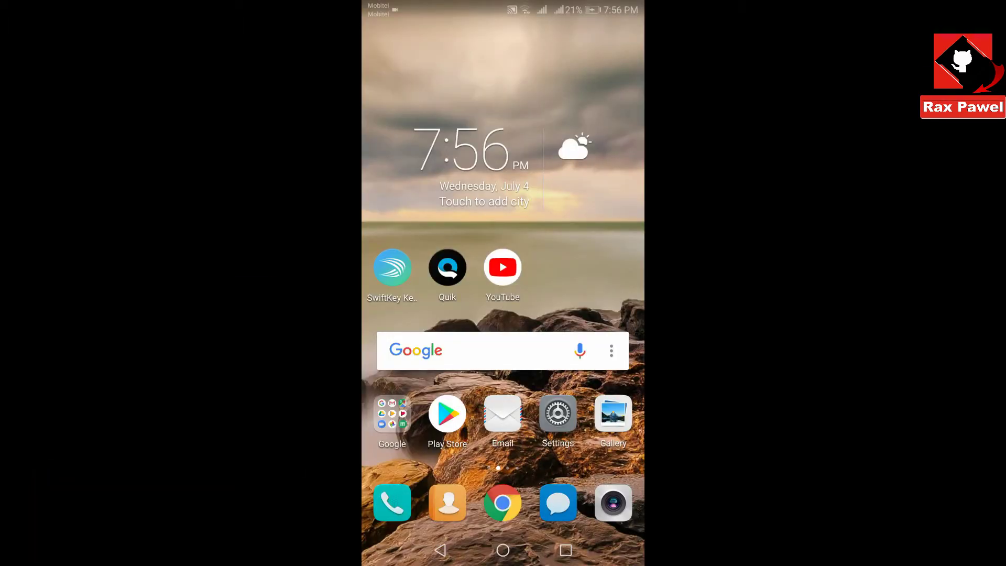
Step: Install 'dr.fone - Recovery & Transfer wirelessly & Backup' from Play Store and launch it
left_click(447, 414)
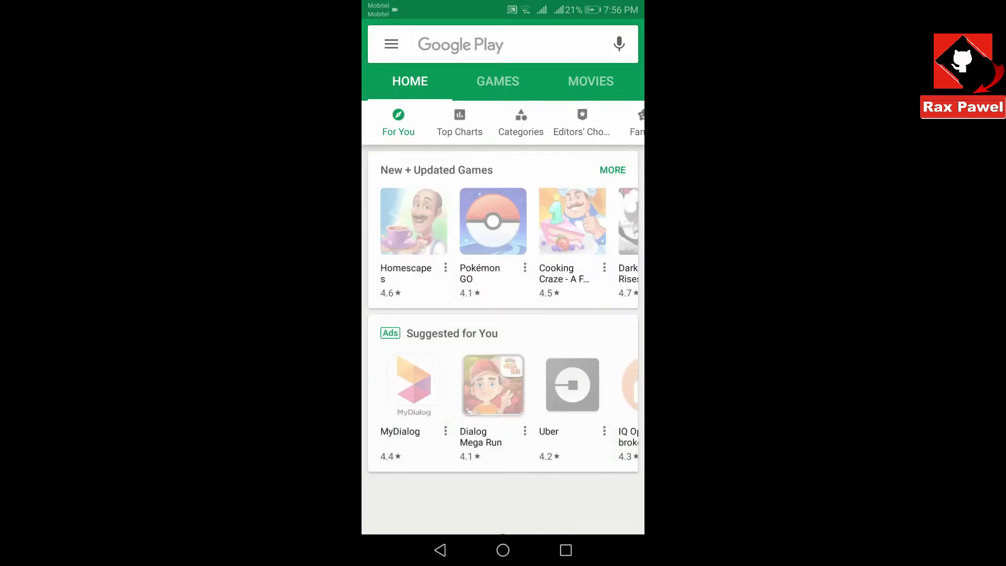
left_click(460, 44)
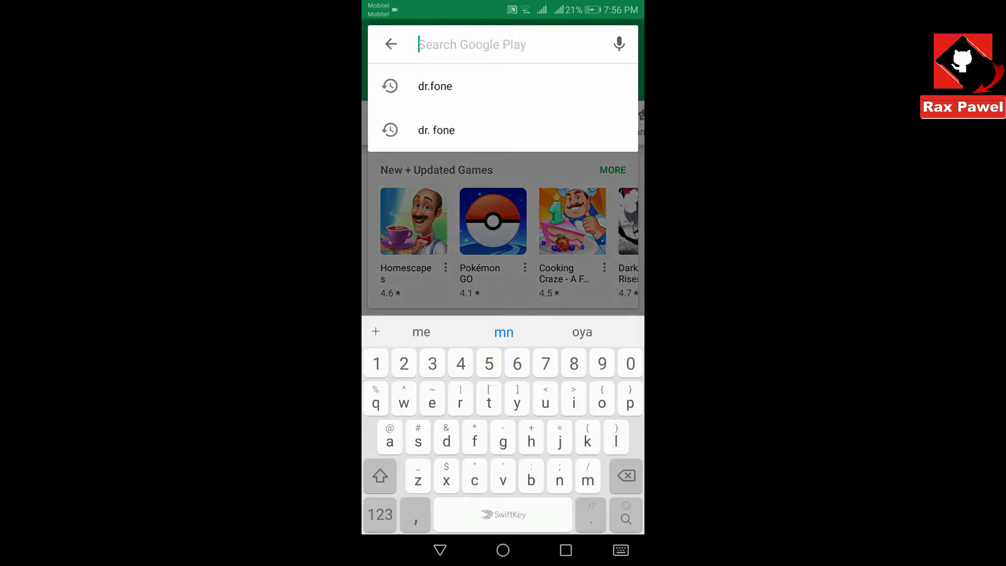
left_click(435, 86)
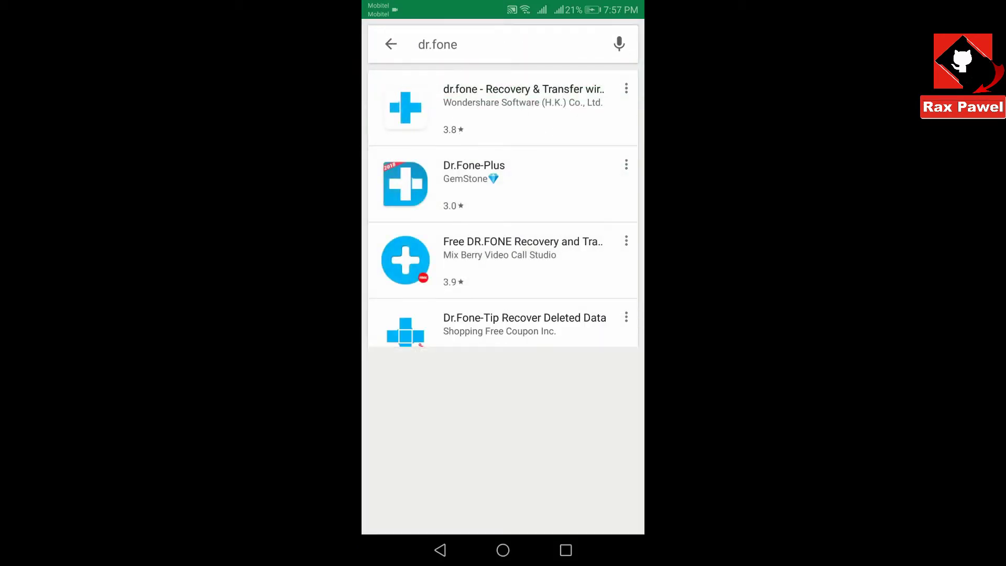
left_click(493, 110)
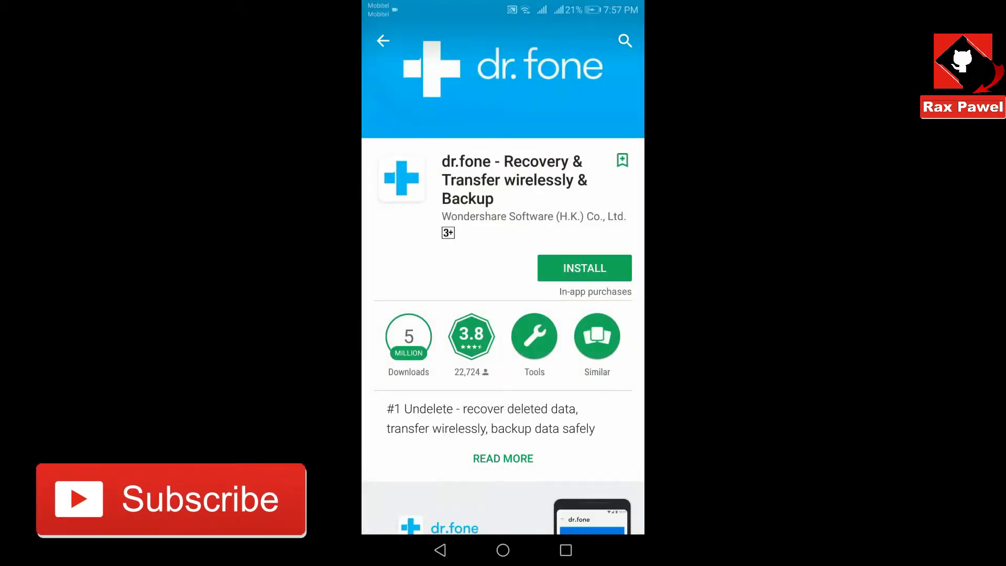
left_click(577, 265)
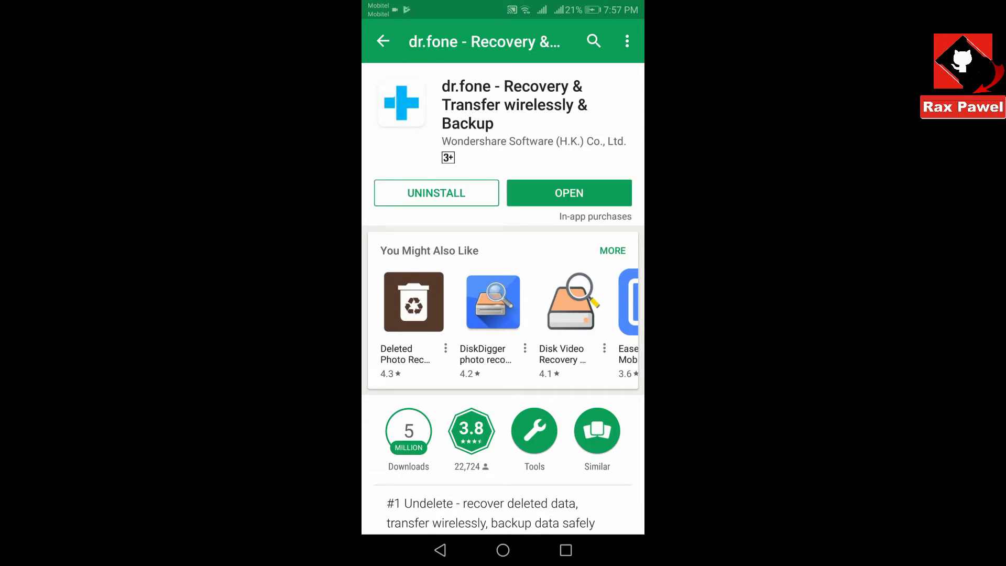
left_click(581, 189)
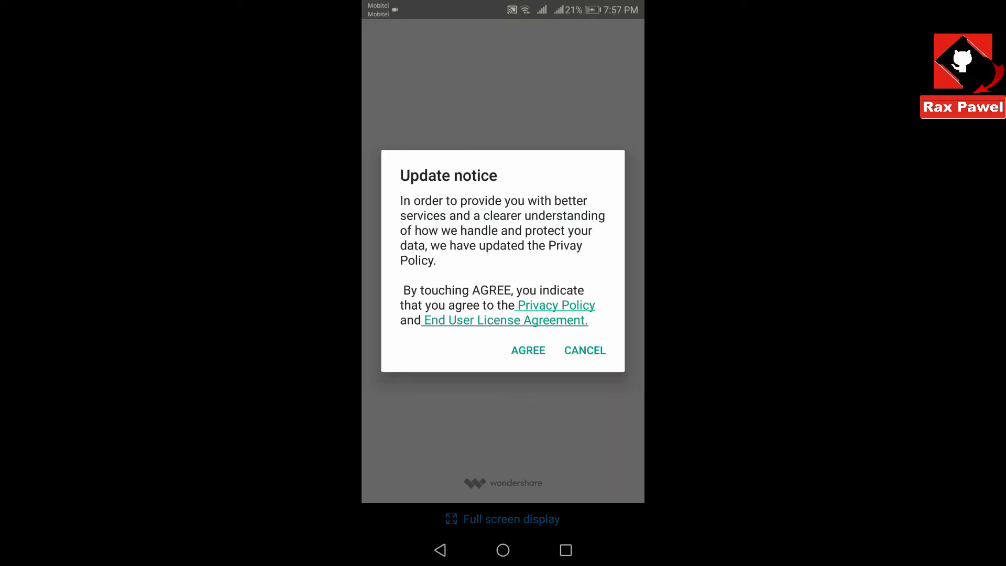
Step: Agree to dr.fone's updated privacy policy and switch the app to full-screen display
left_click(542, 351)
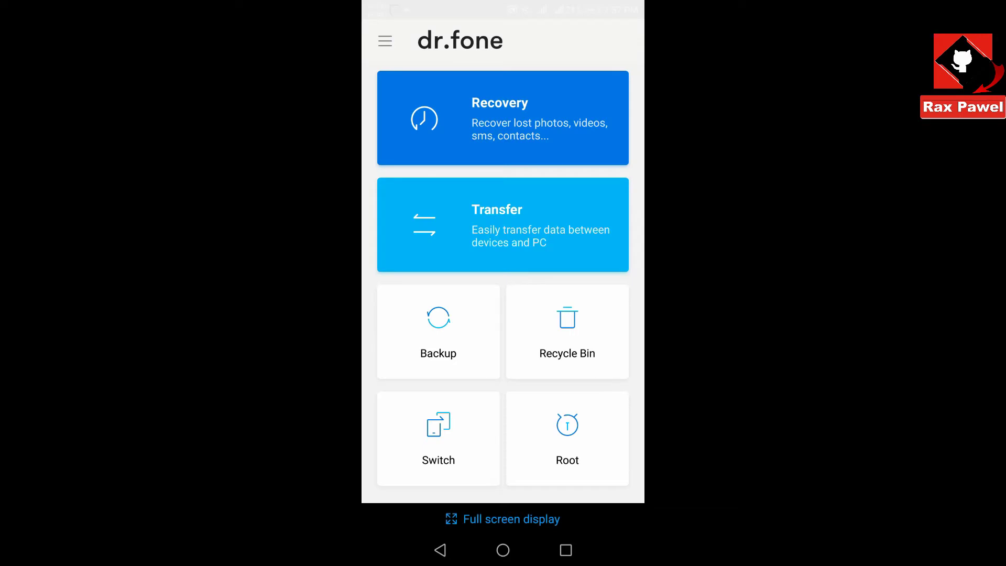
left_click(511, 519)
left_click(566, 496)
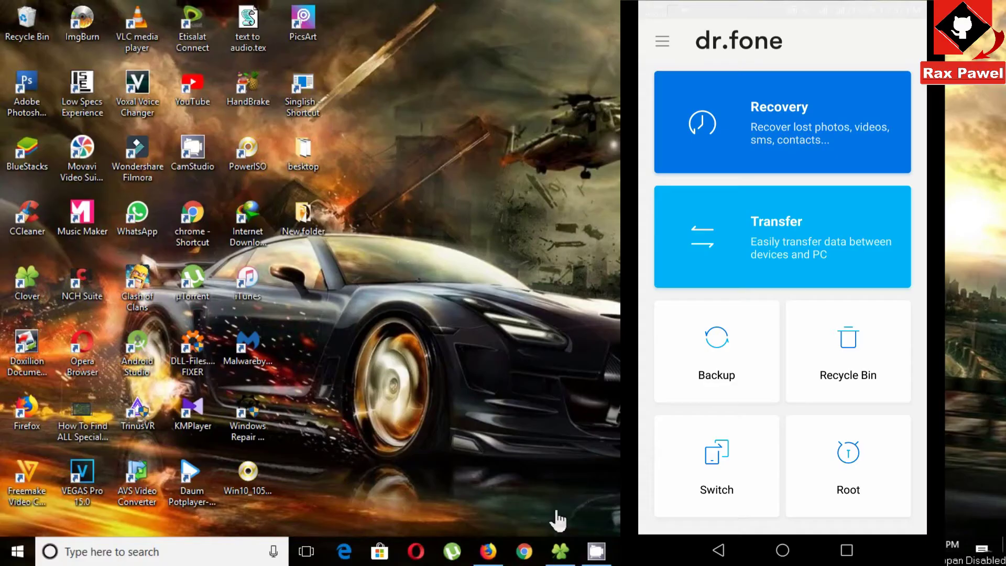
Step: On web.drfone.me Online Transfer, start sending files and browse into the desktop's New folder
left_click(488, 551)
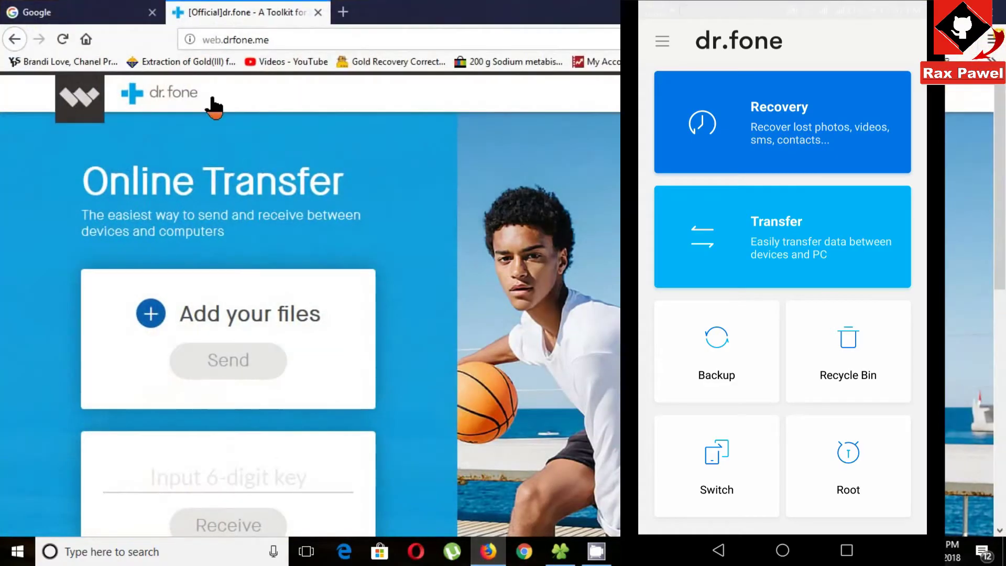
scroll(265, 221, "down", 3)
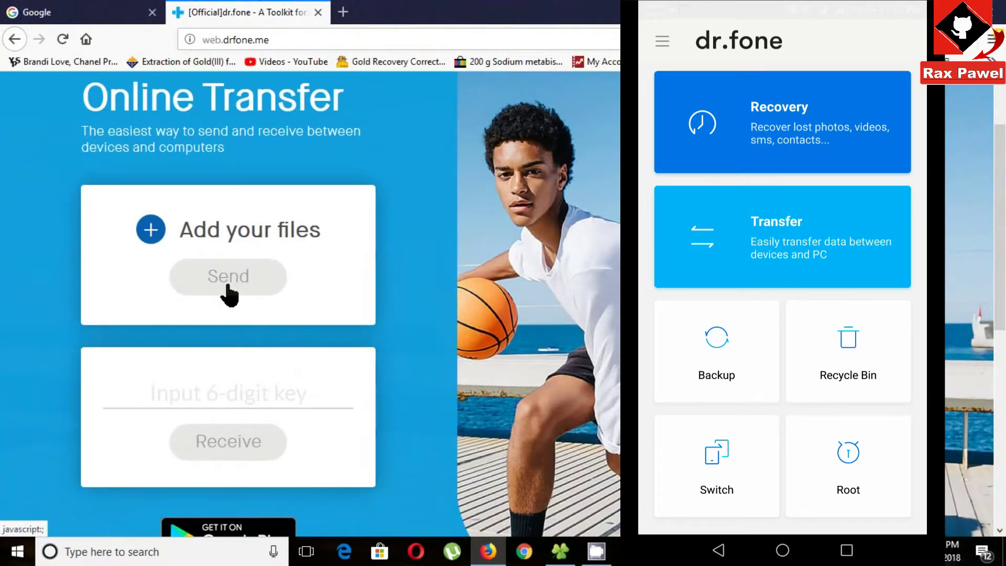
left_click(228, 287)
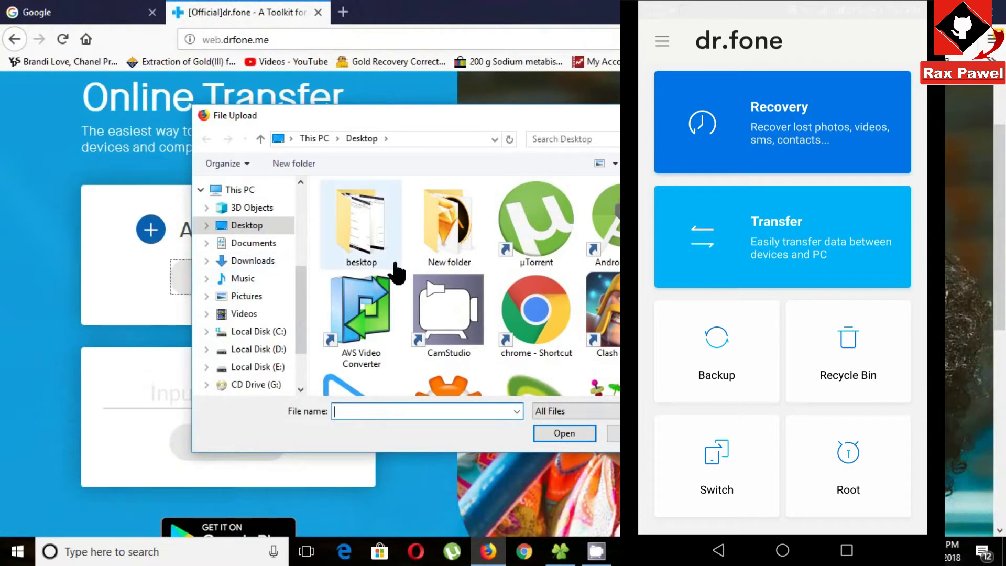
left_click(437, 238)
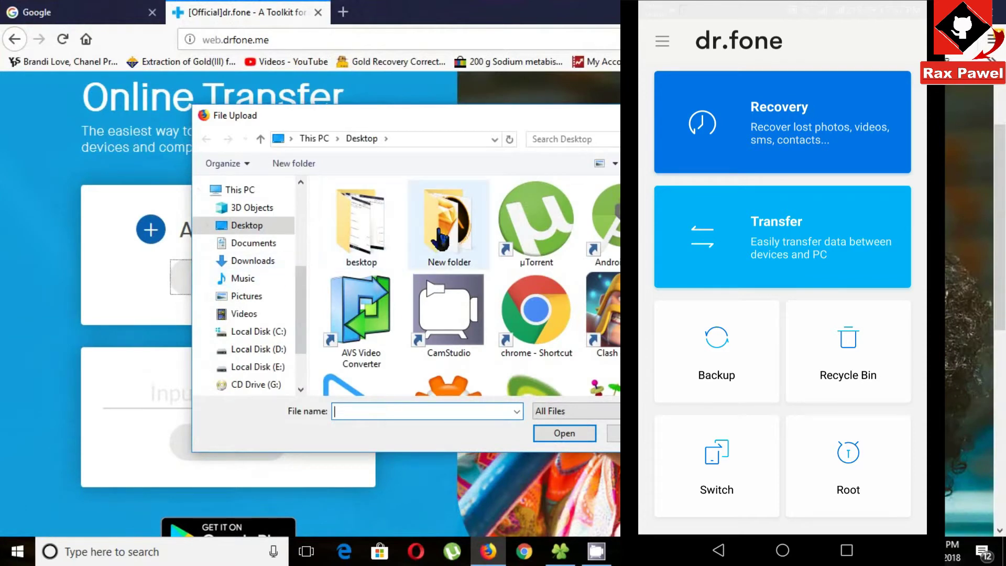
left_click(551, 436)
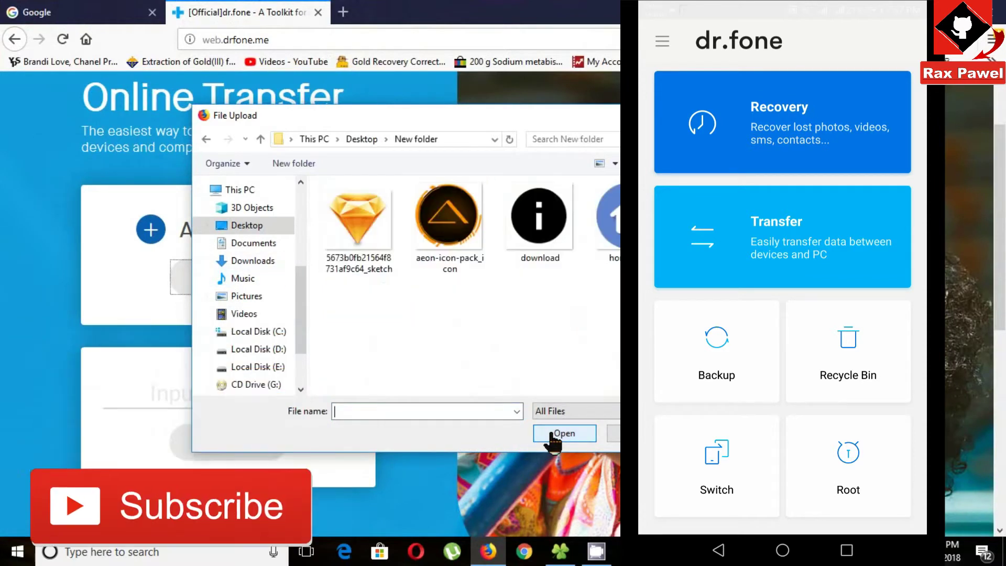
Step: Select the sketch and aeon-icon-pack_icon images (170.21KB) and send them to get a key
left_click(365, 250)
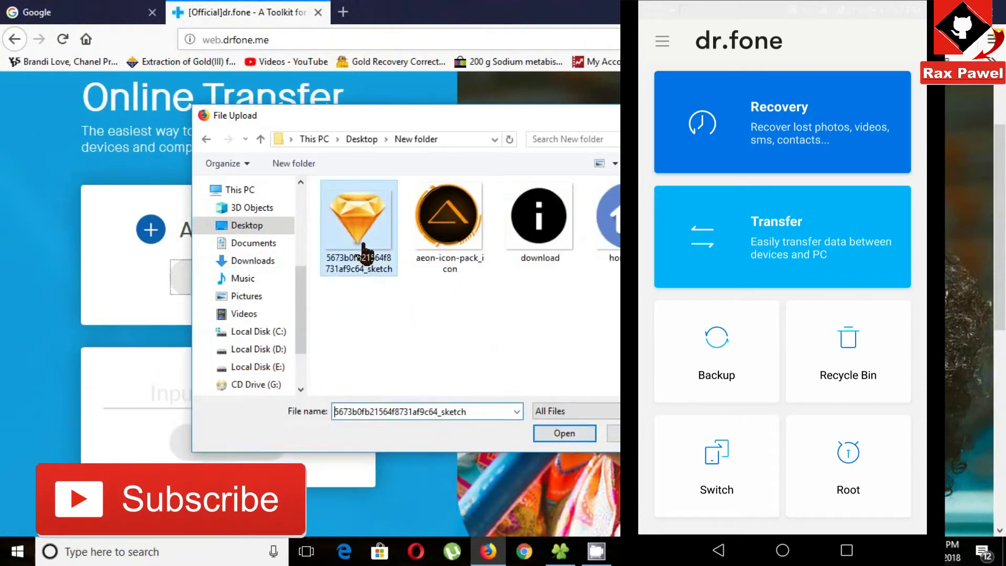
left_click(448, 223, "ctrl")
left_click(558, 435)
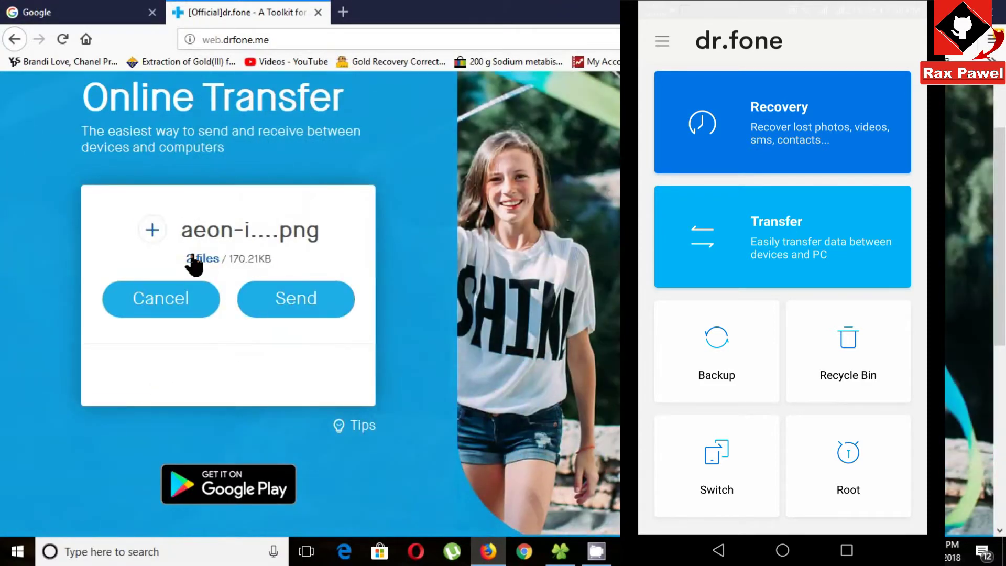
scroll(254, 399, "down", 2)
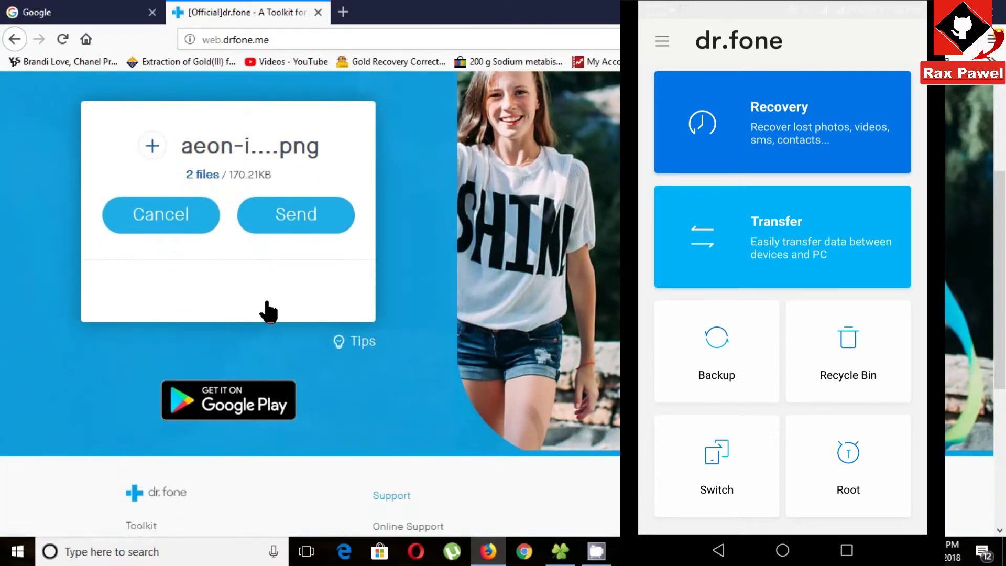
left_click(276, 220)
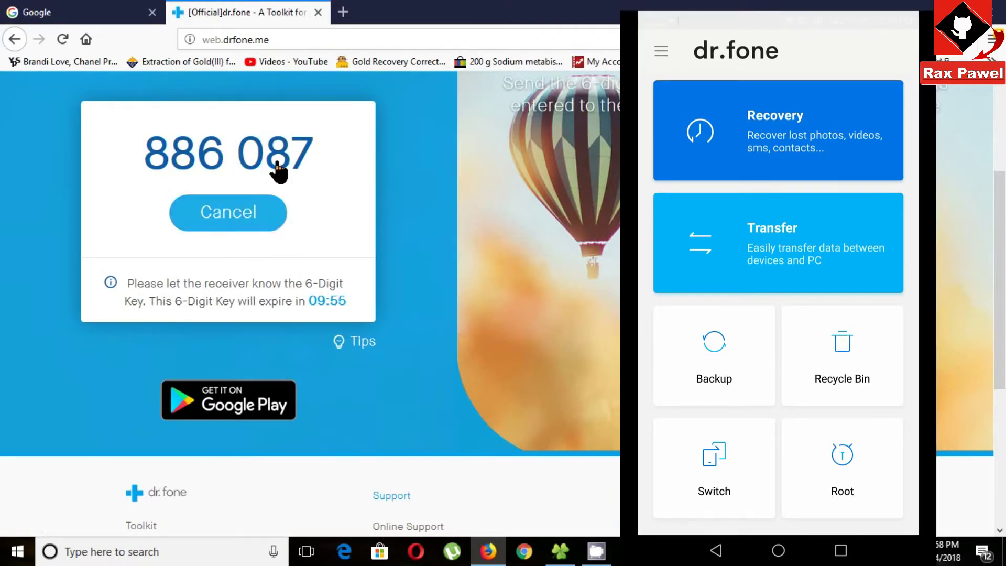
Step: In dr.fone's Transfer on the phone, receive the files by entering the browser's 6-digit key
left_click(776, 247)
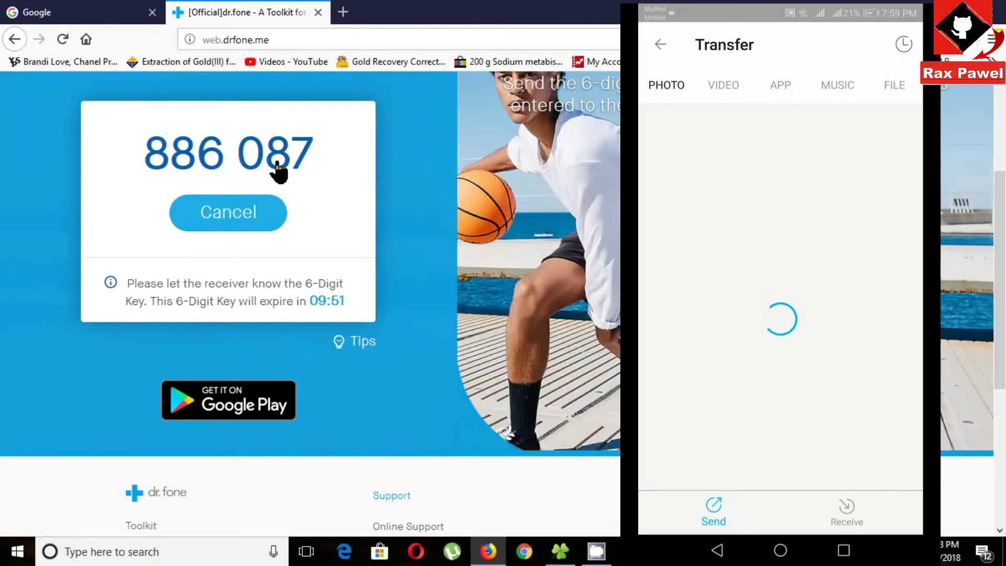
left_click(846, 511)
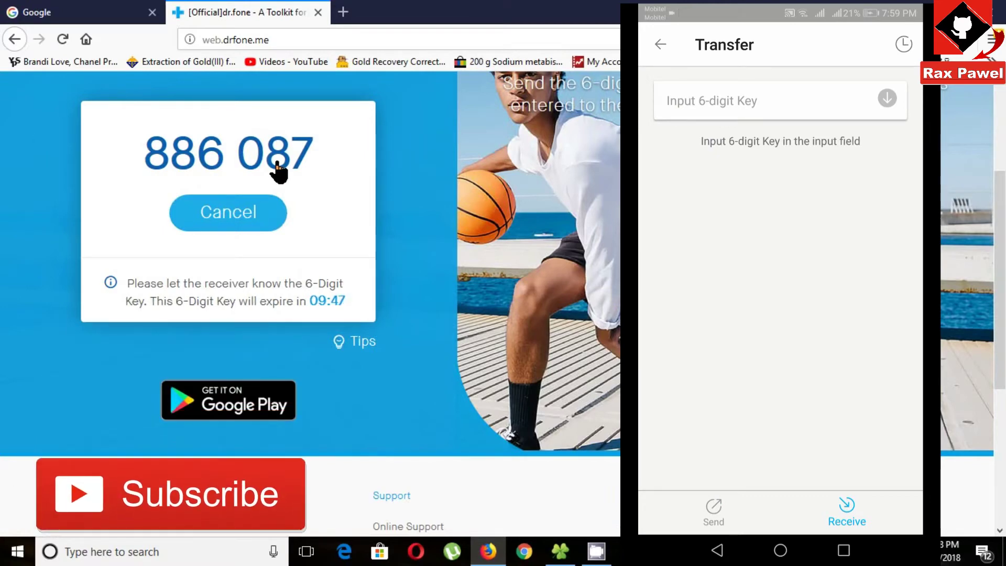
left_click(762, 99)
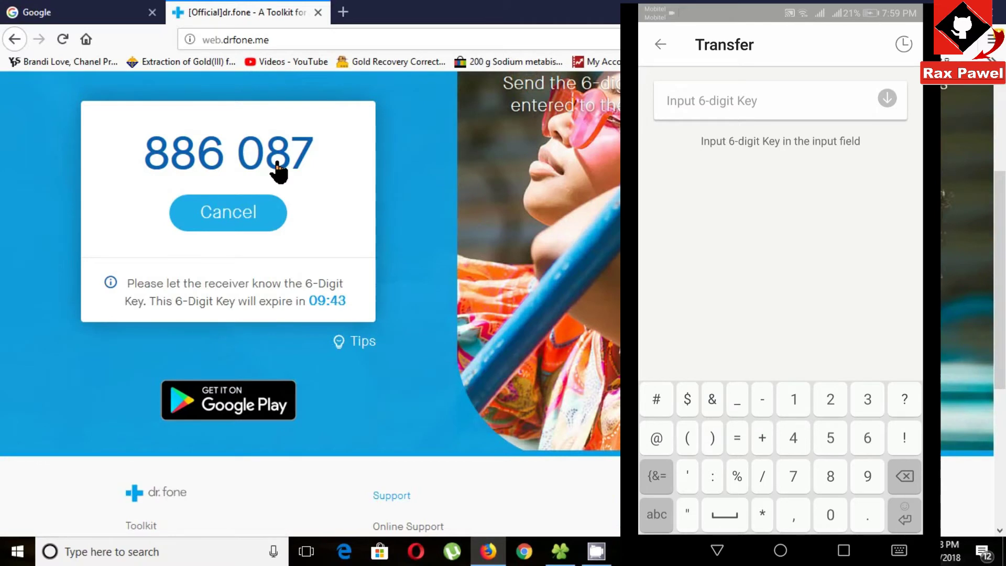
type("88")
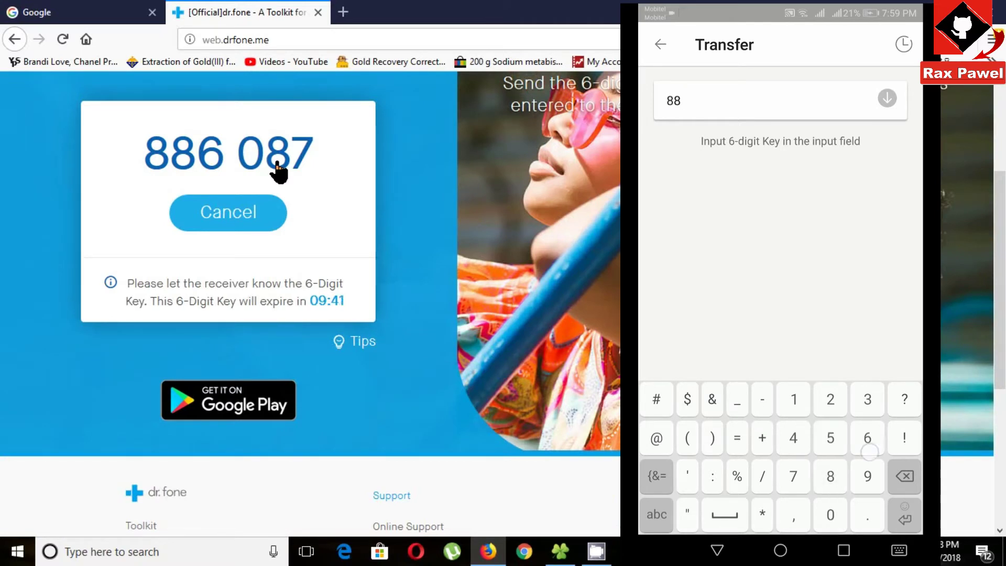
type("6")
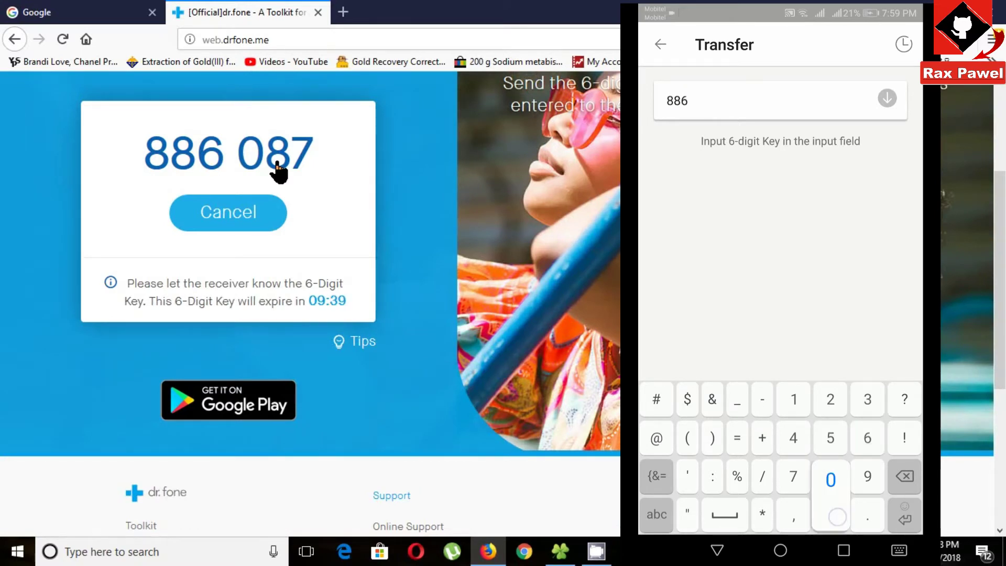
type("087")
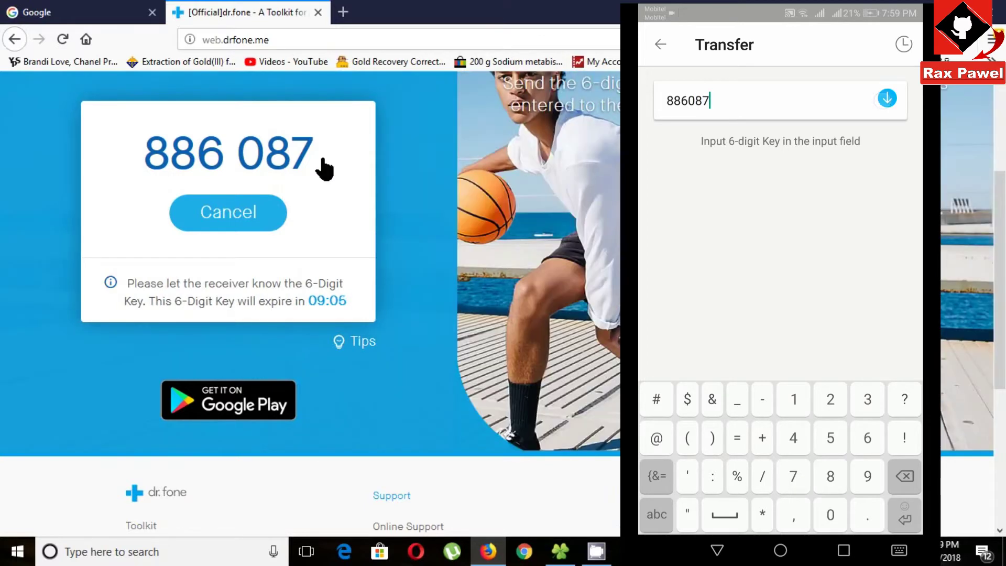
left_click(887, 98)
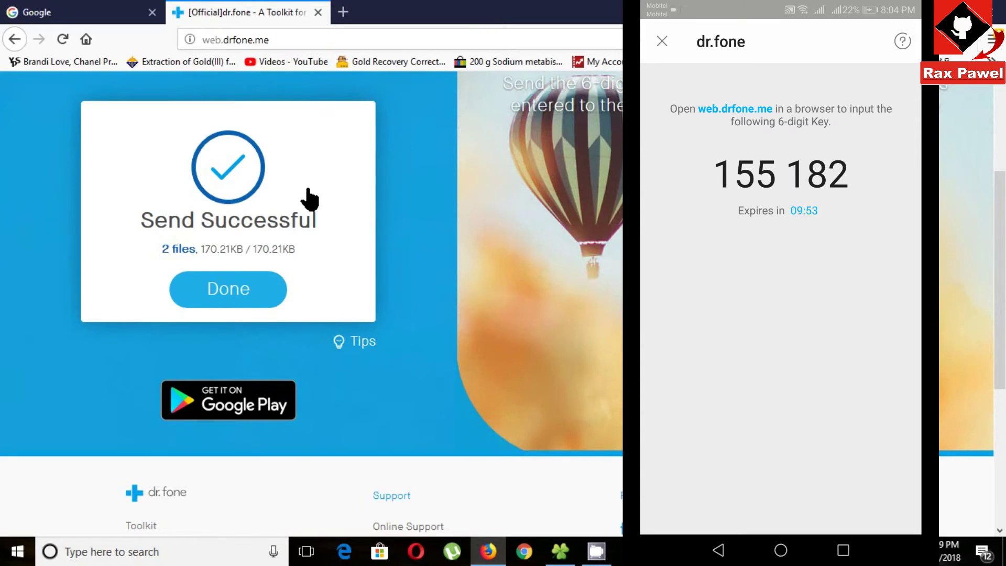
Step: Dismiss the send confirmation and enter the phone's 6-digit key, correcting mistyped digits
left_click(234, 300)
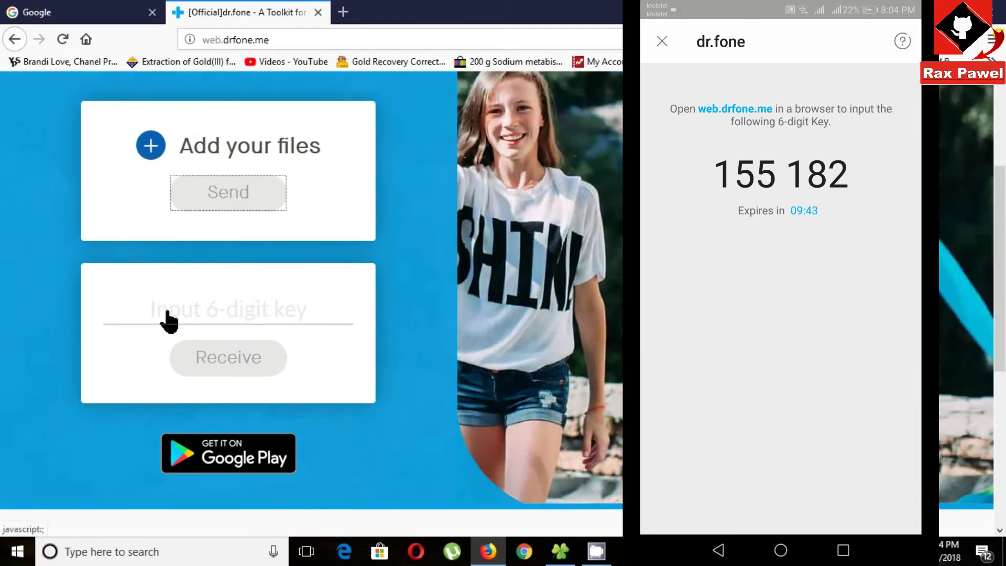
left_click(195, 321)
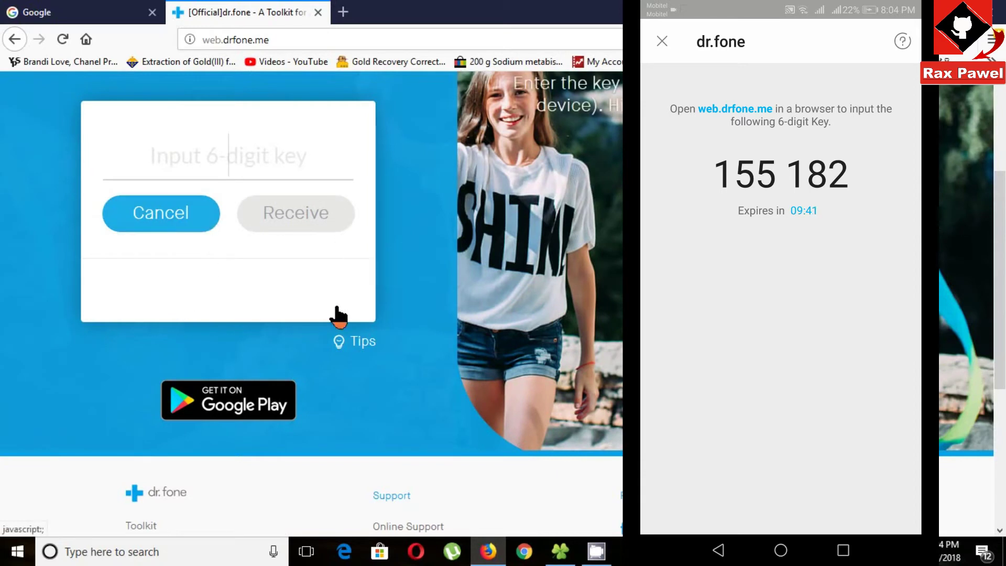
type("155")
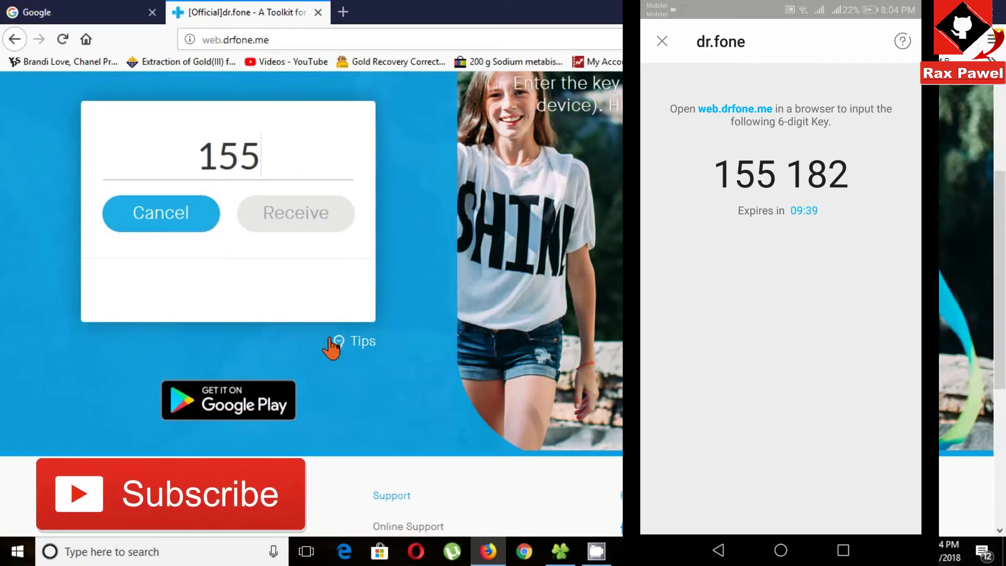
type("782")
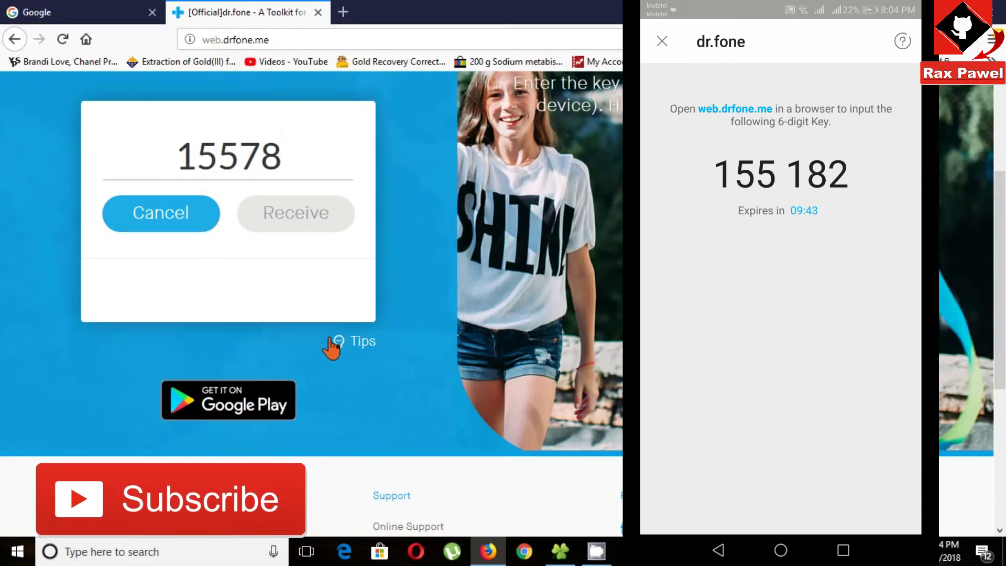
key("BackSpace")
key("BackSpace")
key("BackSpace")
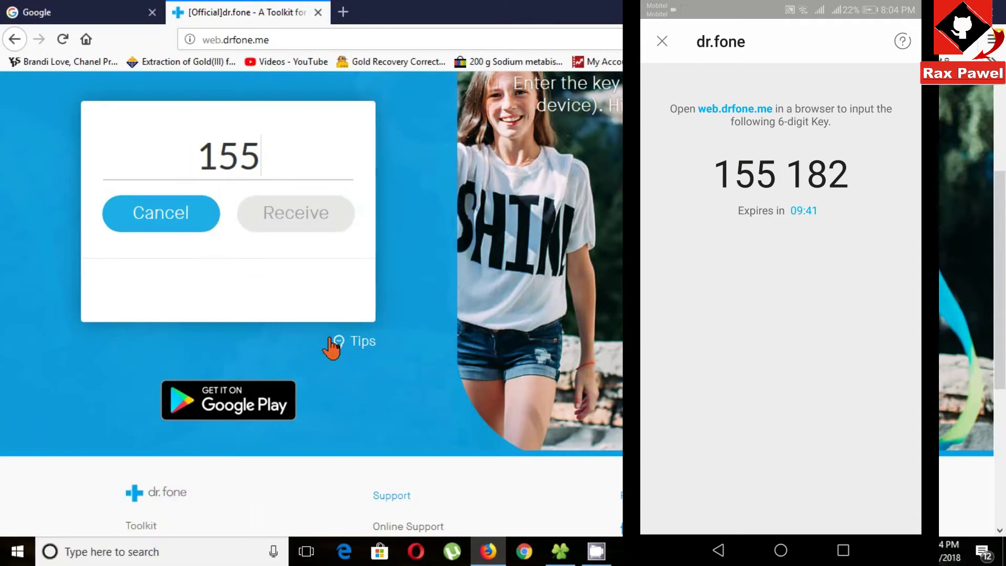
type("182")
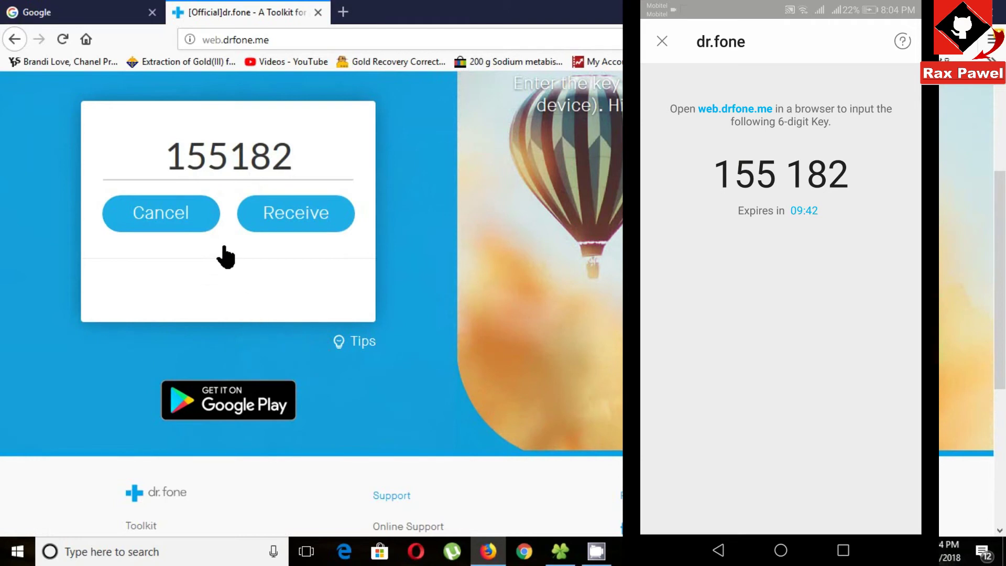
Step: Receive the 5 files (2.23 MB) and save them to the PC as drfone.zip
left_click(300, 216)
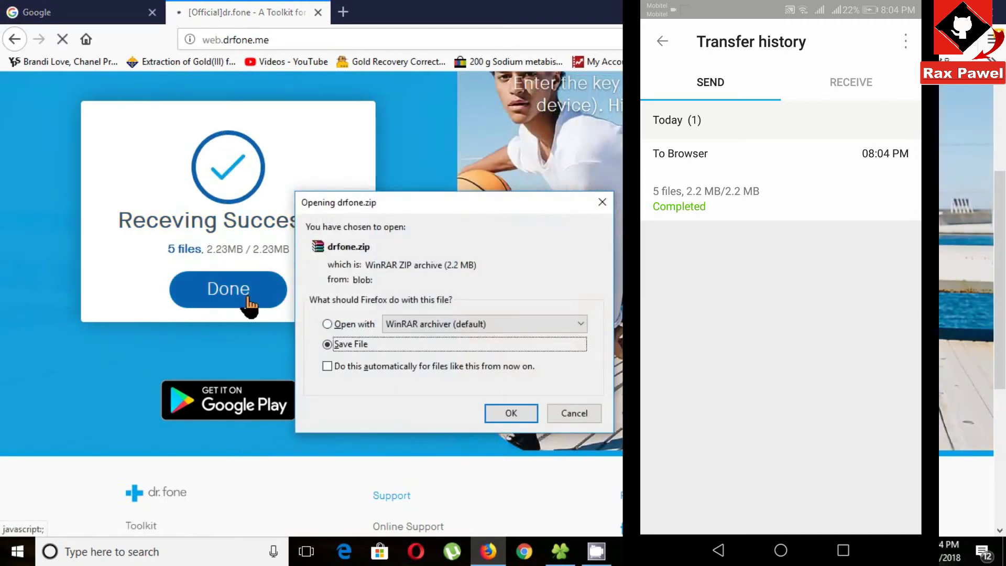
left_click(516, 414)
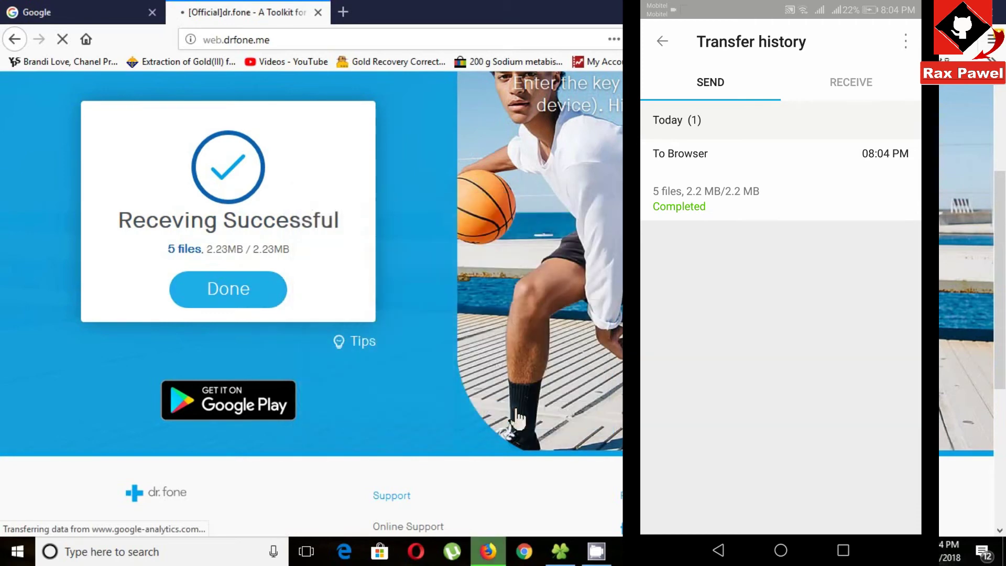
left_click(237, 293)
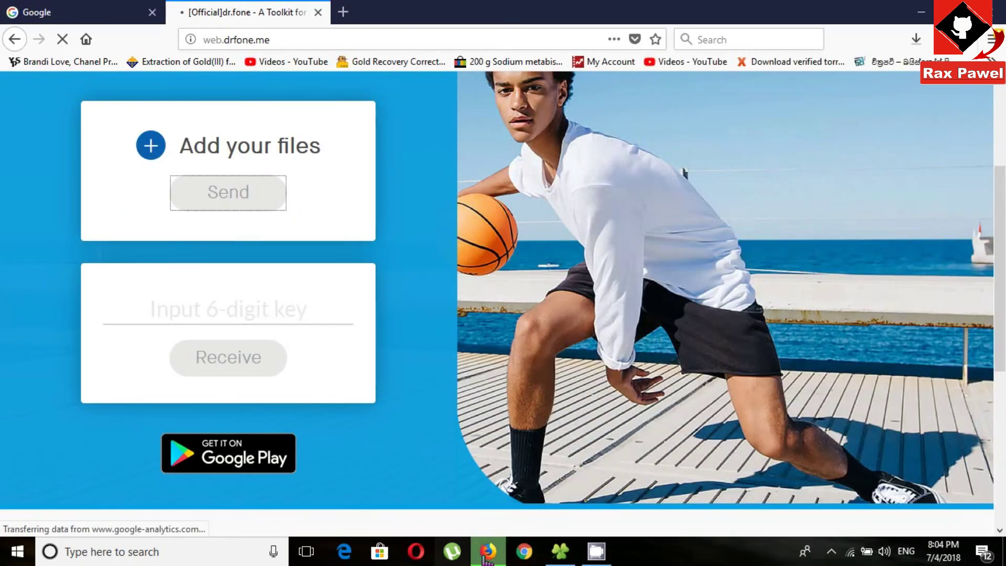
Step: Extract drfone.zip in place and show the five magazine-unlock JPGs as large icons
left_click(916, 39)
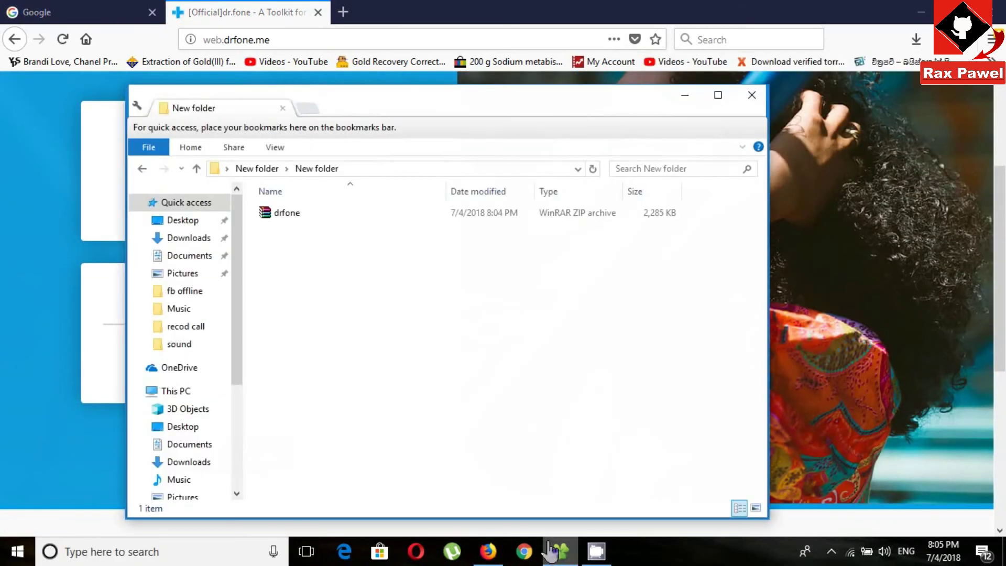
left_click(283, 221)
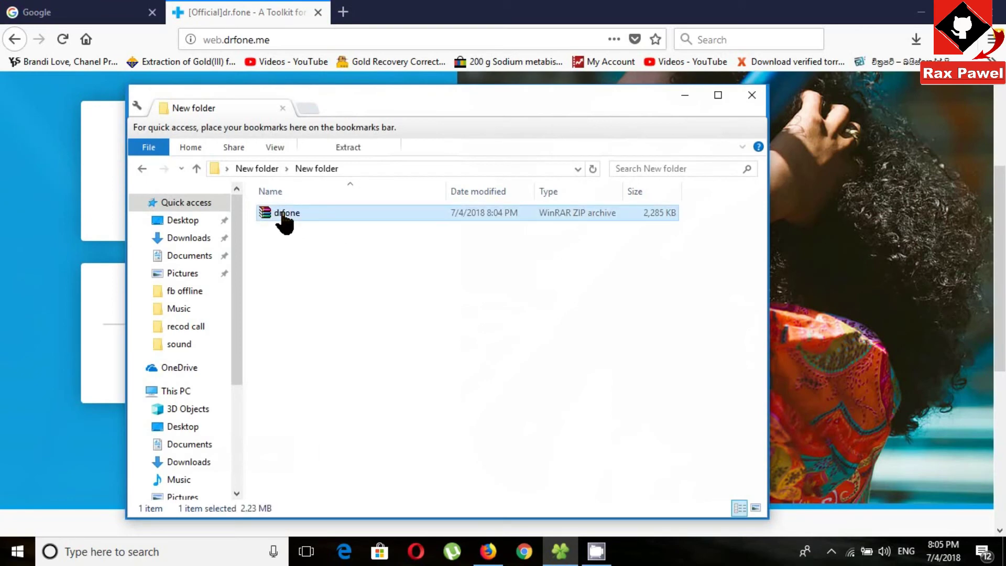
right_click(283, 221)
left_click(340, 256)
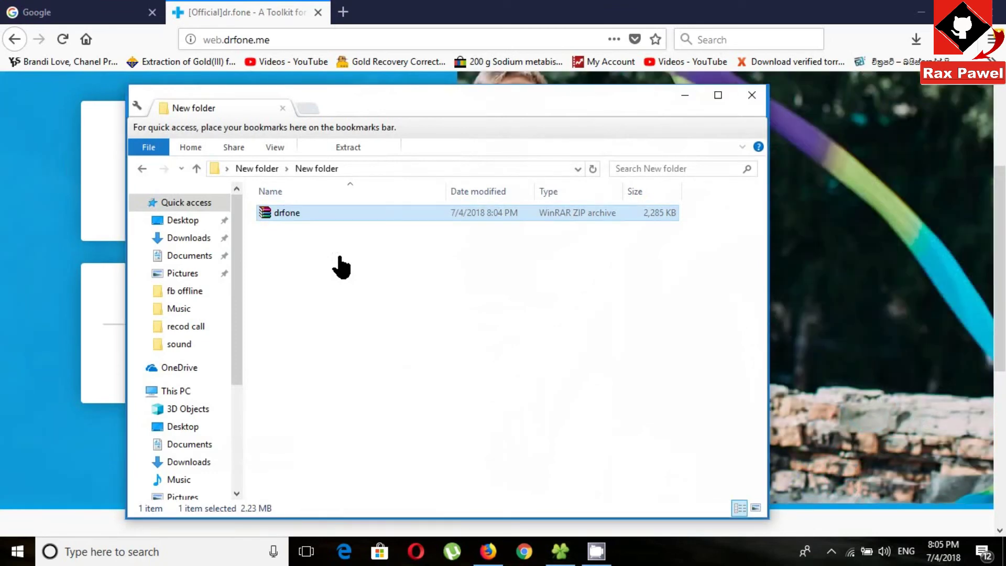
left_click(758, 508)
left_click(381, 248)
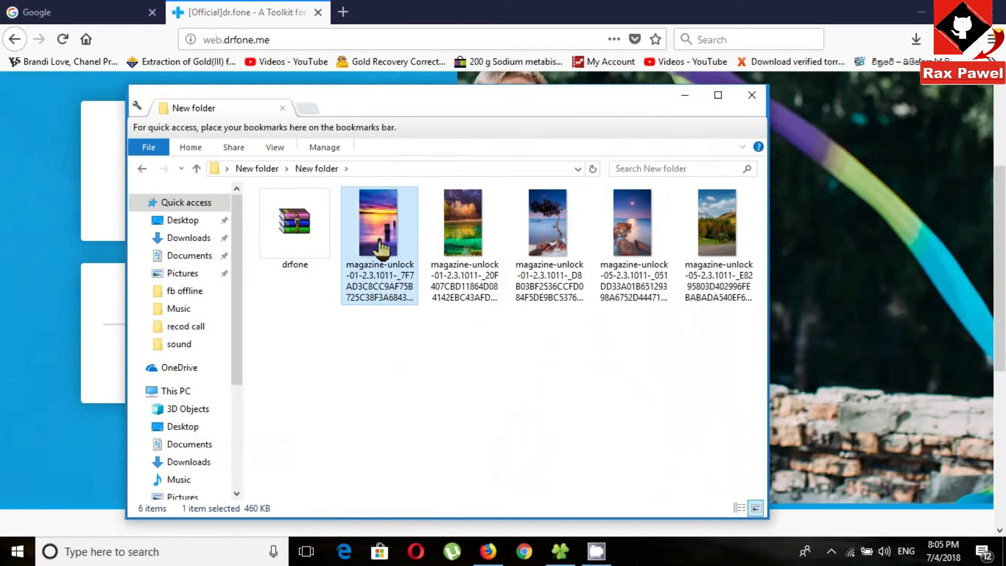
Step: View all five received JPGs in Photos, then close Photos and minimize File Explorer
double_click(381, 247)
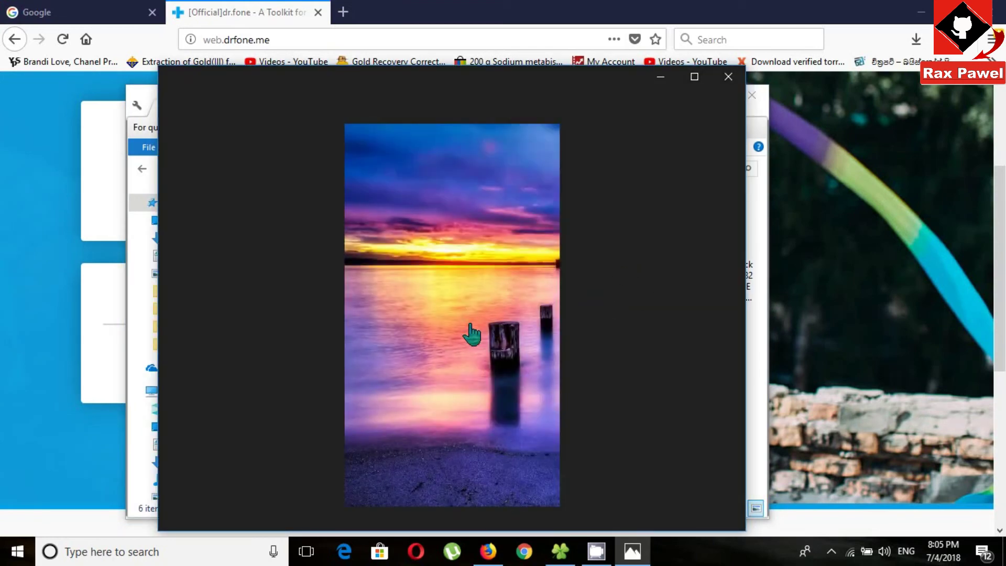
left_click(708, 327)
left_click(708, 327)
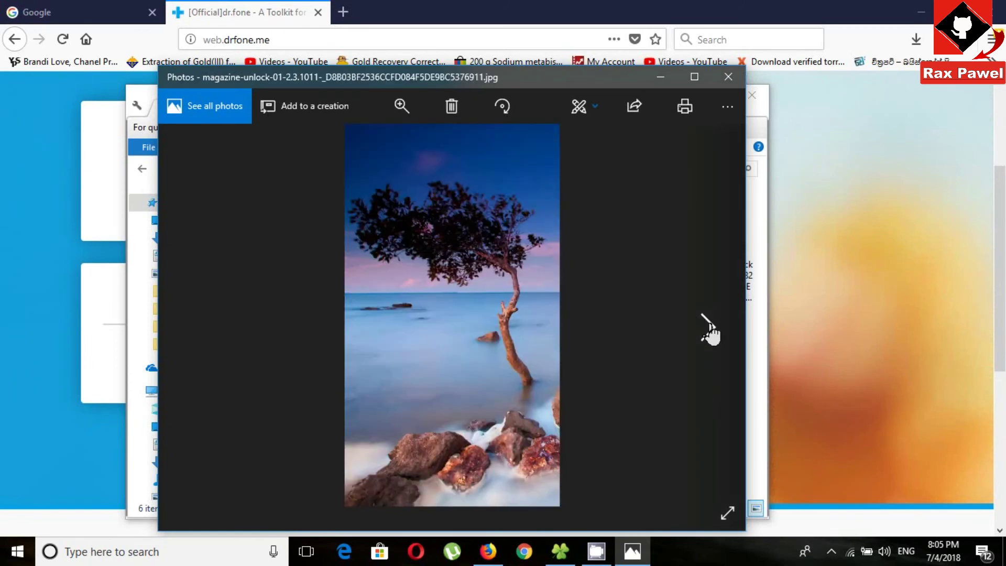
left_click(708, 327)
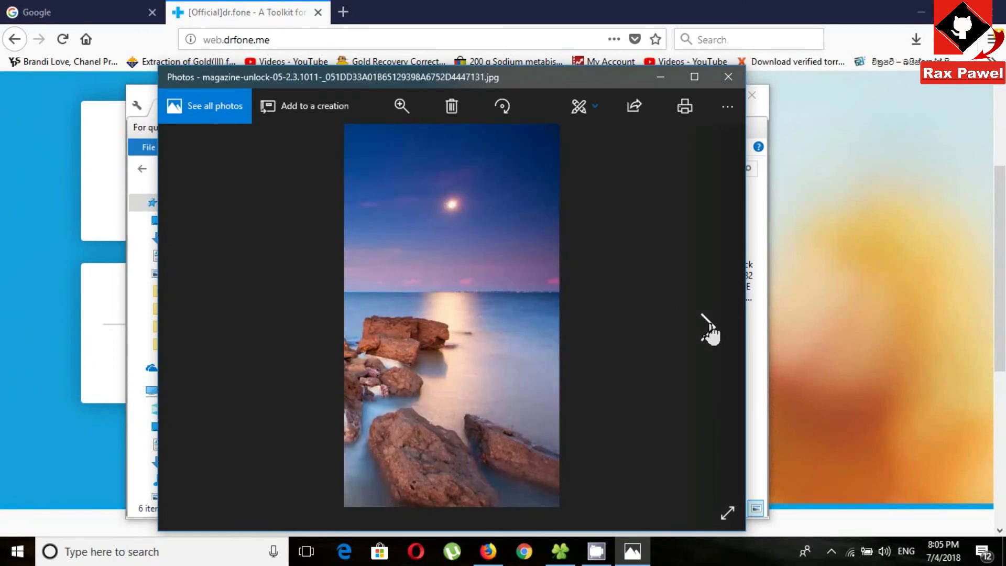
left_click(711, 333)
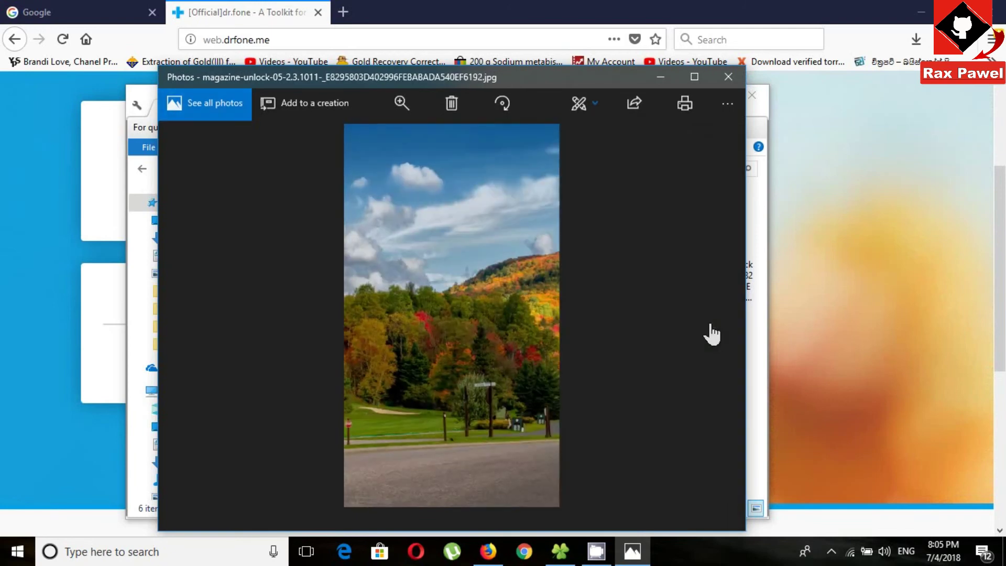
left_click(729, 77)
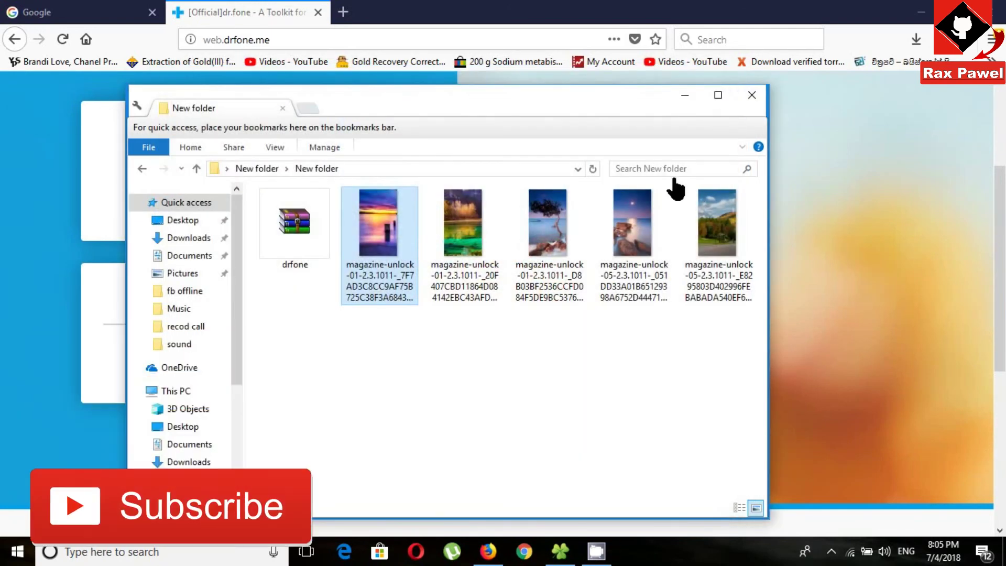
left_click(684, 95)
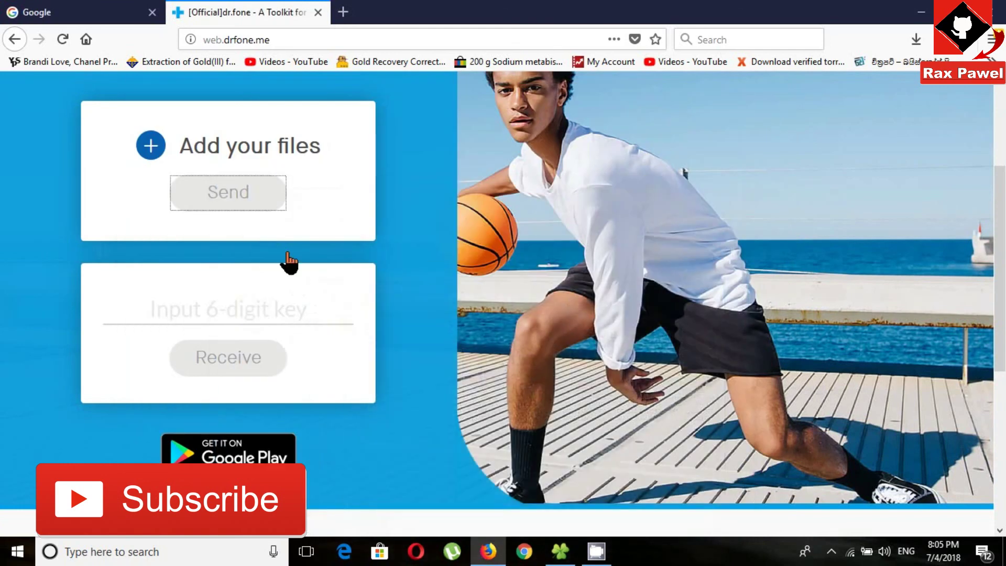